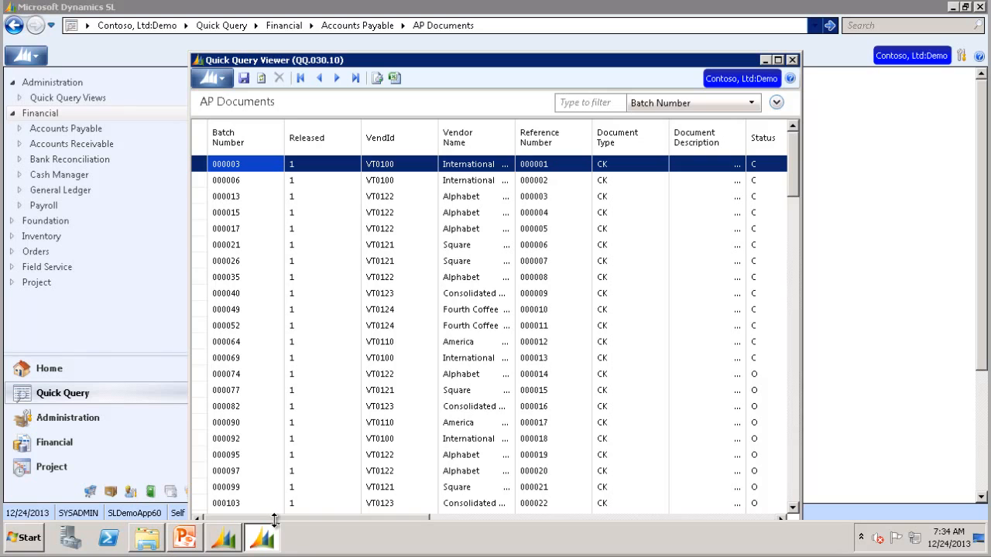
Remove the Company ID column from the AP Documents grid, leaving Document Balance last
left_click_drag(274, 519, 781, 525)
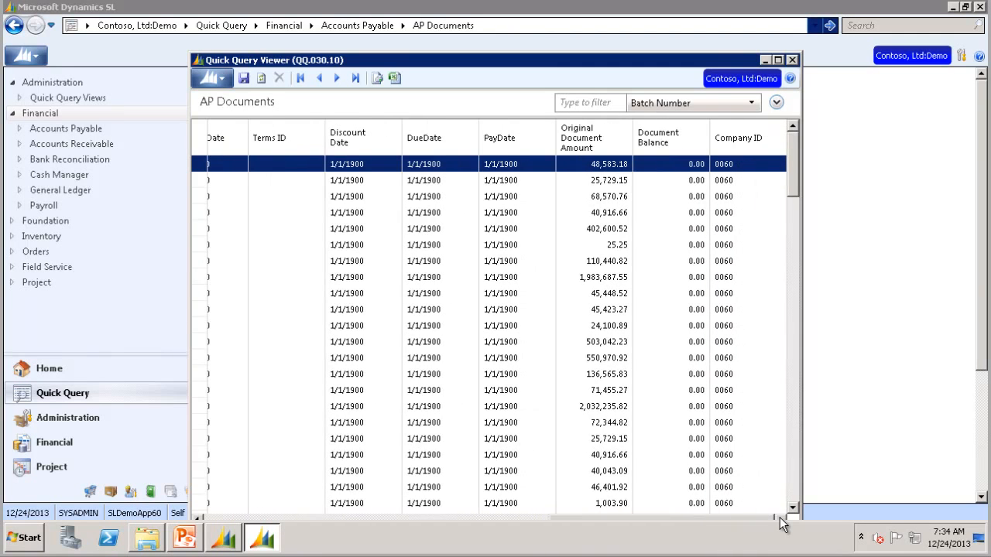
right_click(752, 139)
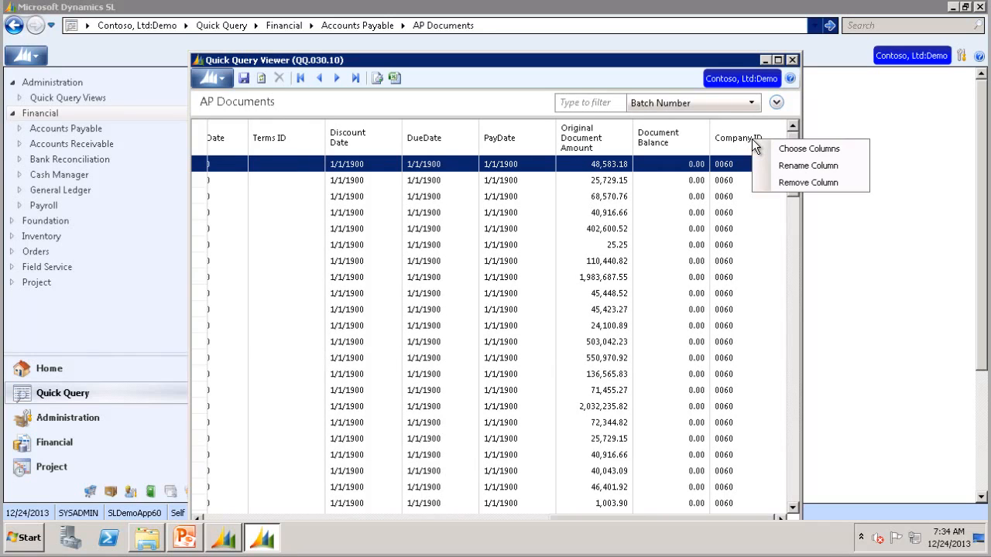
left_click(775, 186)
left_click_drag(352, 518, 709, 519)
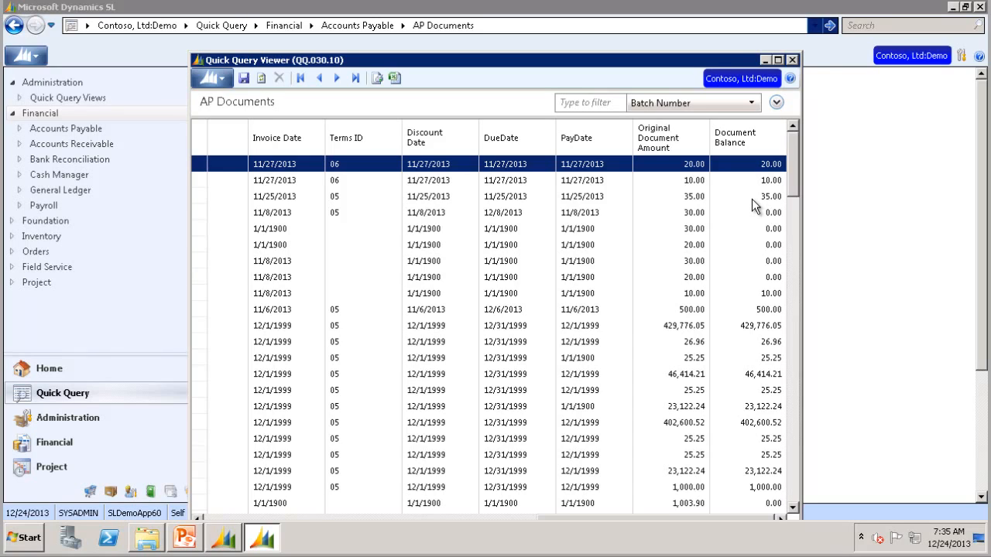
Open Choose Columns and add Create User to the displayed columns
right_click(739, 141)
left_click(777, 147)
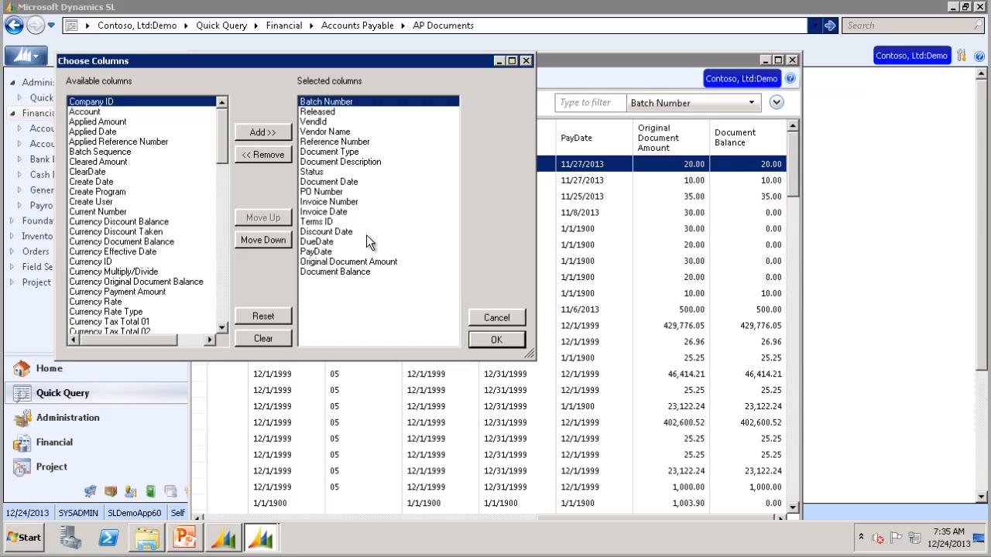
left_click(108, 202)
left_click(264, 134)
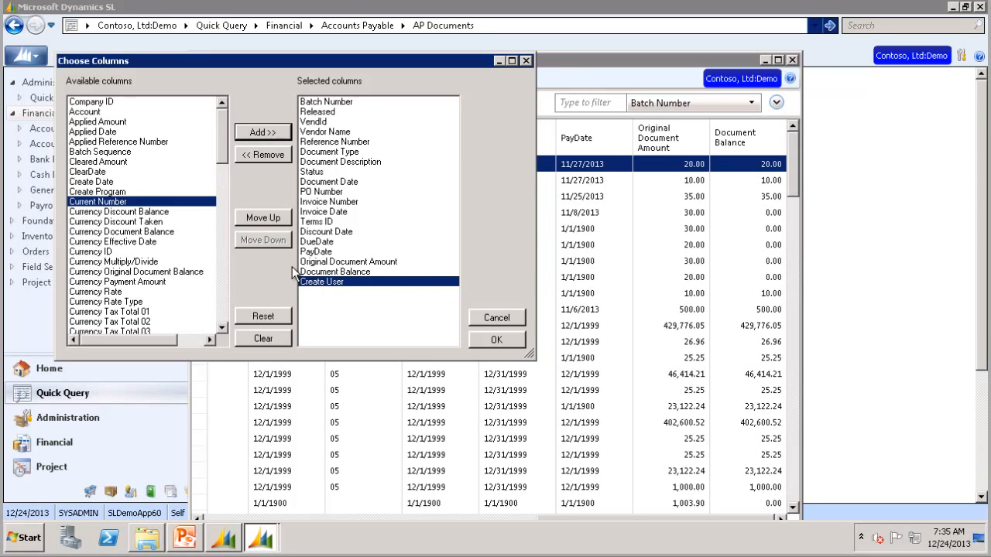
Move Create User up four places to follow Discount Date, then reset the column lists
left_click(271, 219)
left_click(271, 219)
left_click(271, 219)
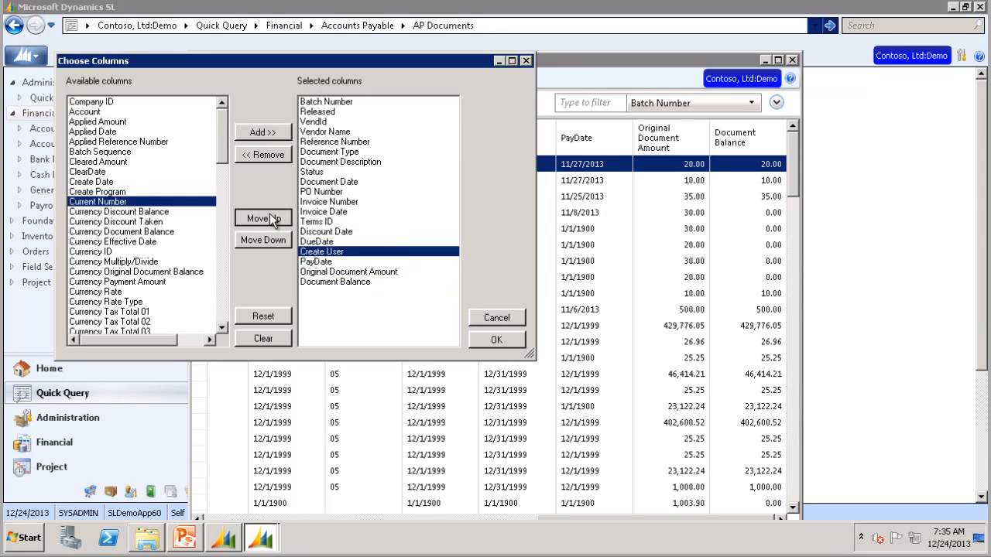
left_click(271, 219)
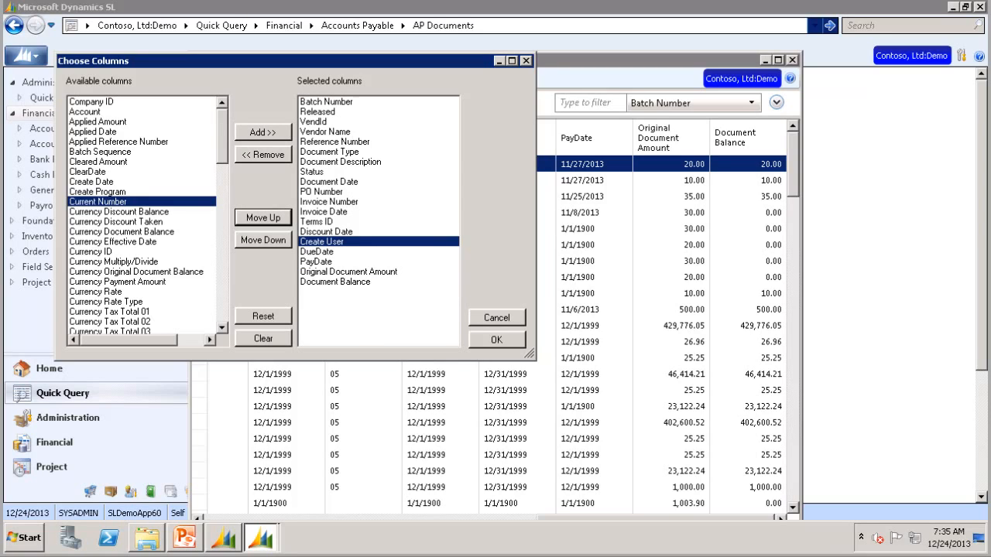
left_click(260, 317)
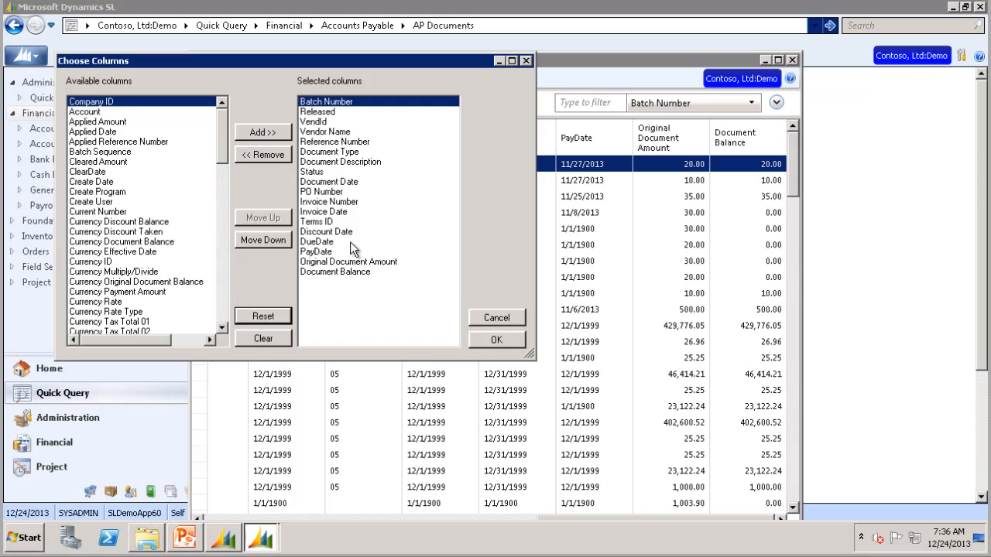
Reset the column lists and append Create User after Document Balance
left_click(263, 339)
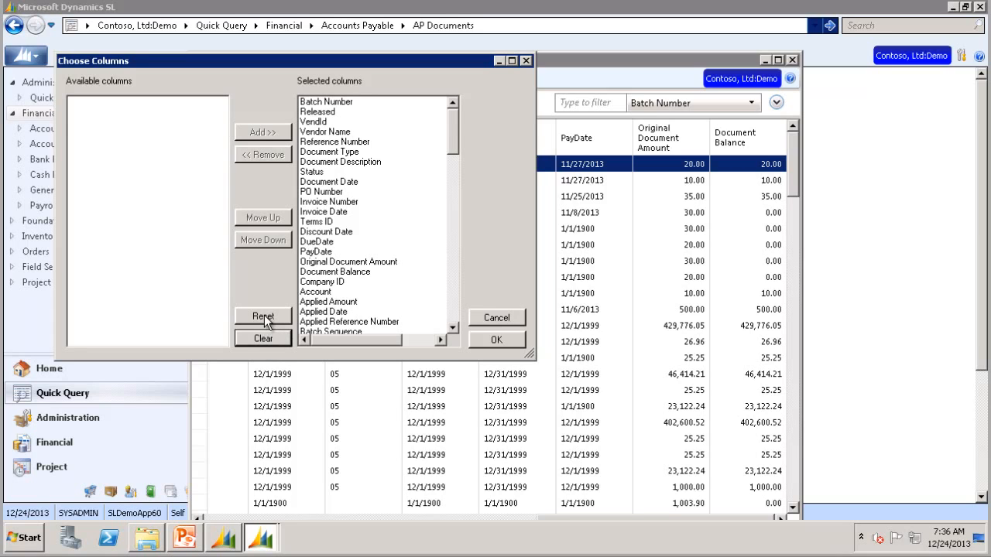
left_click(263, 316)
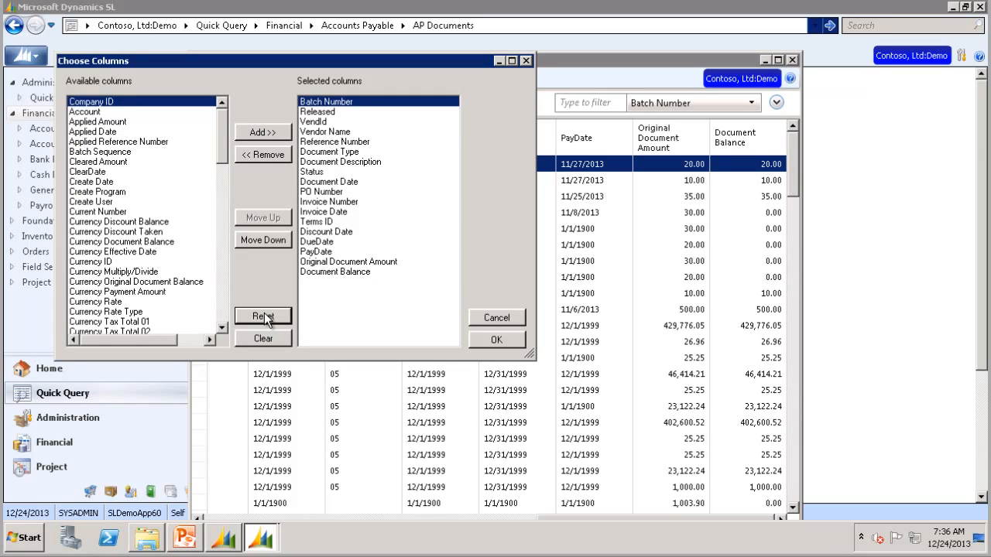
left_click(93, 203)
left_click(262, 132)
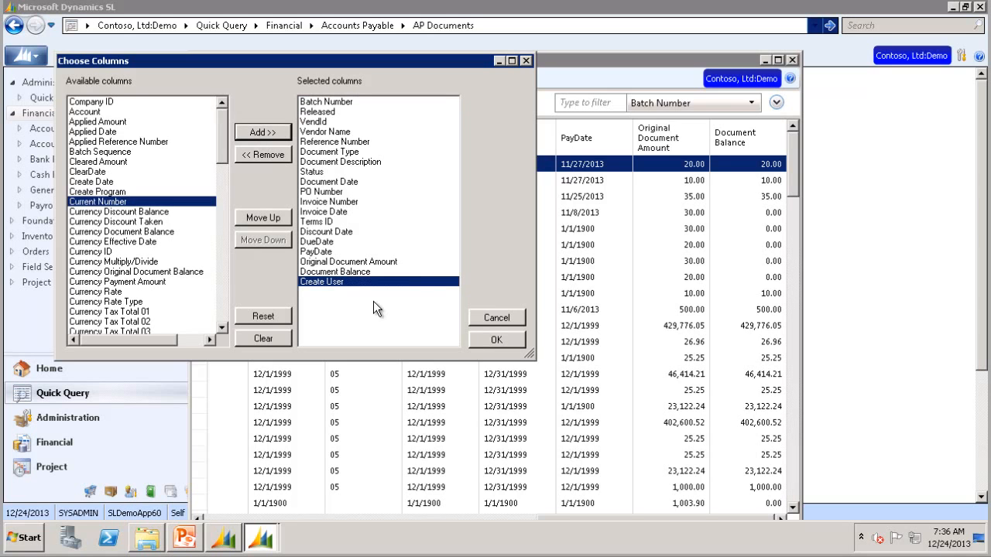
left_click(496, 342)
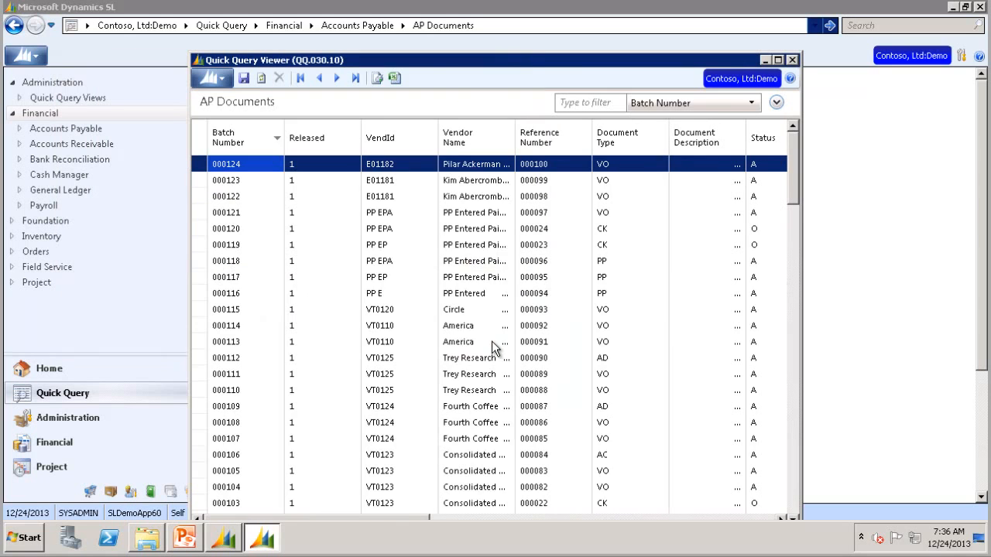
left_click_drag(385, 517, 769, 512)
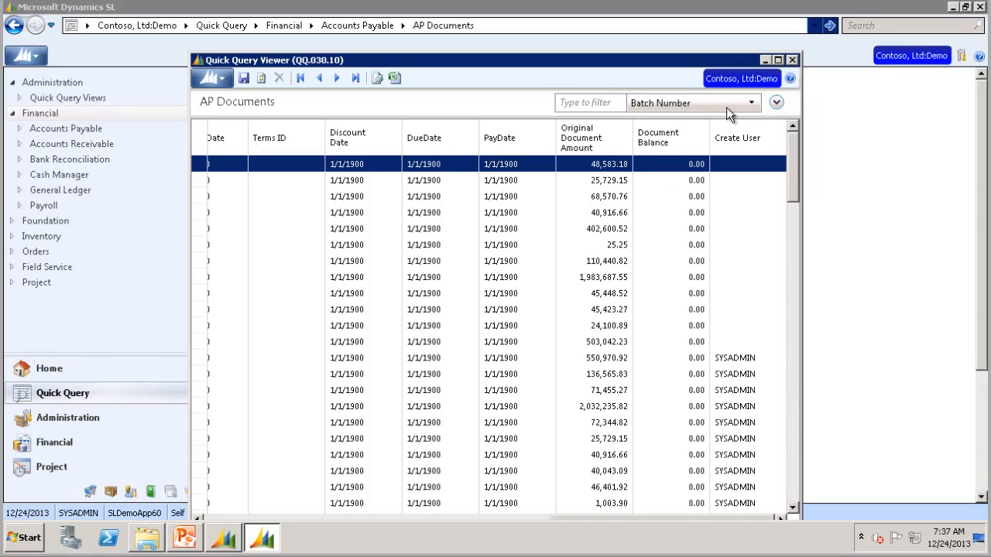
Filter the AP Documents results by VendId with the value VT0122
left_click(749, 103)
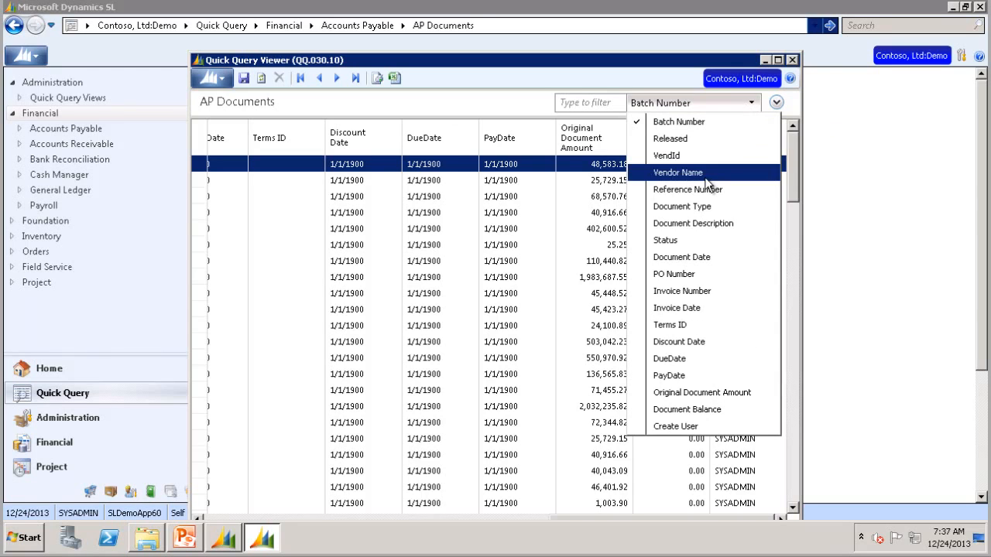
left_click(694, 157)
left_click(602, 103)
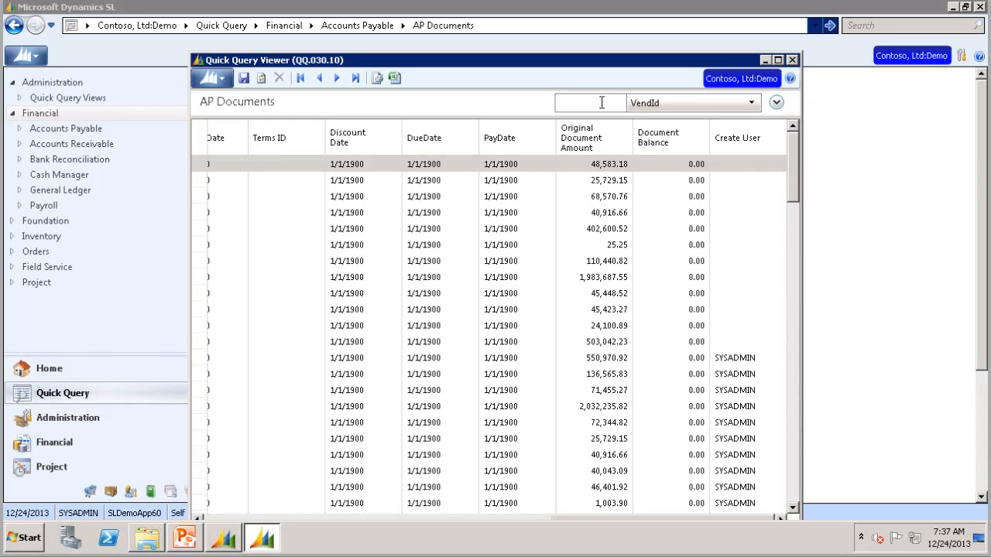
type("VT0")
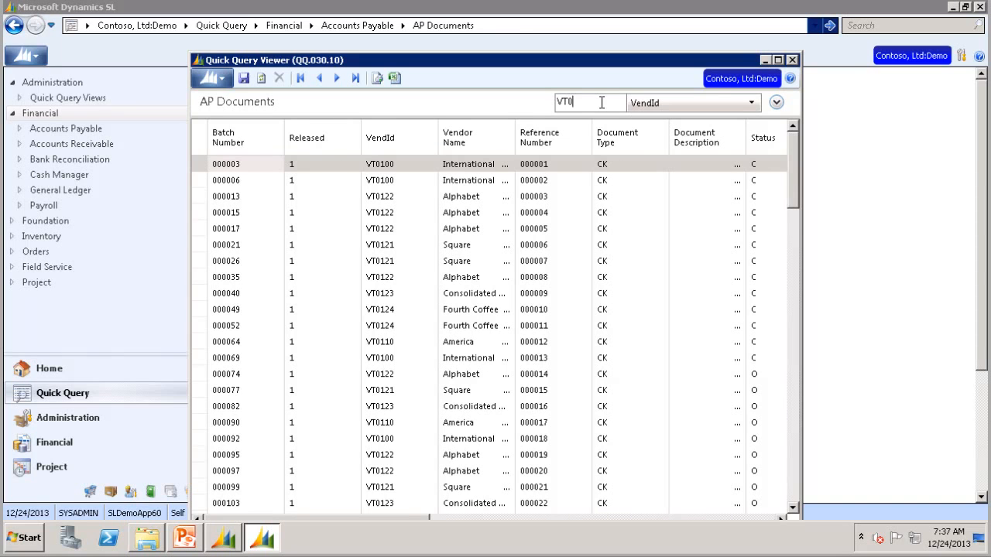
type("122")
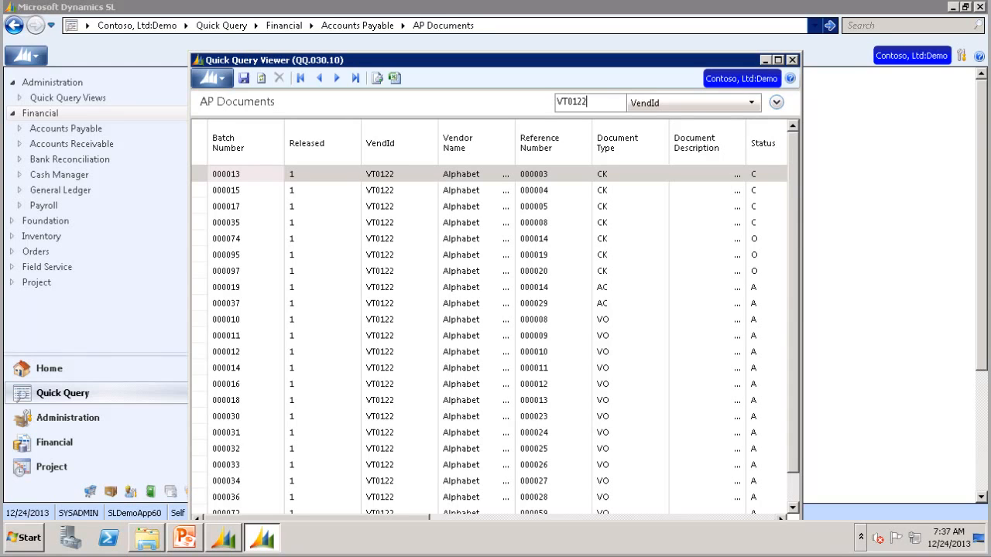
Add an advanced filter condition 'Document Type is CK', leaving seven checks for VT0122
left_click(775, 102)
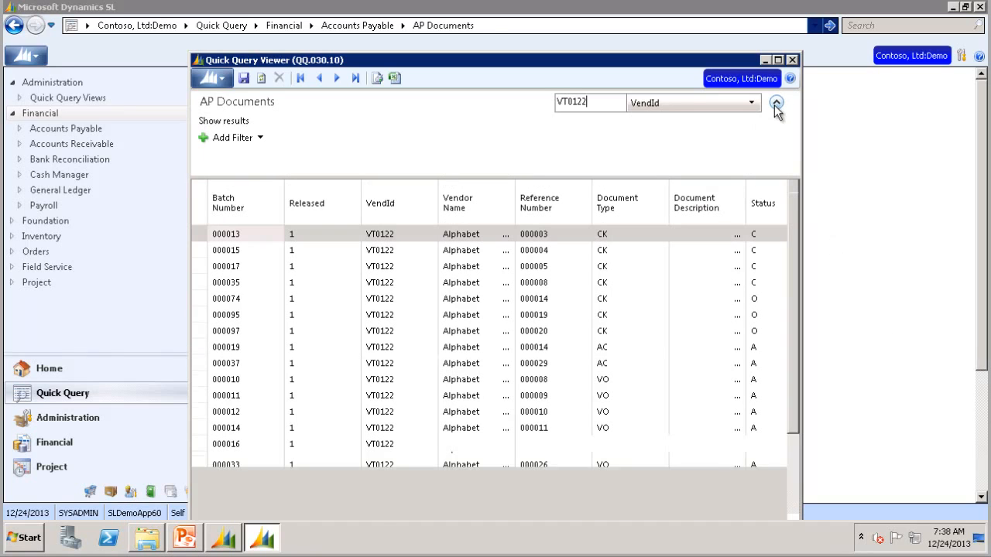
left_click(222, 139)
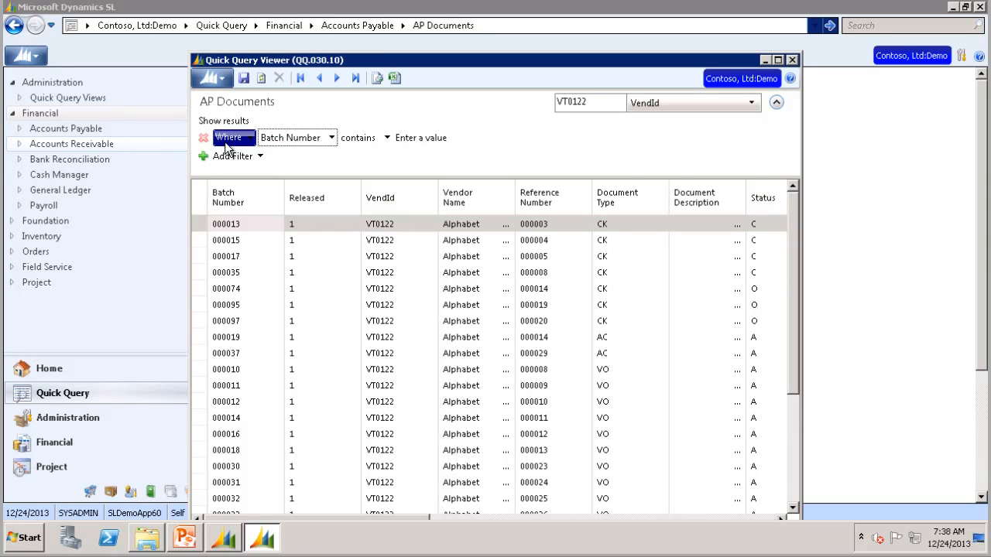
left_click(332, 140)
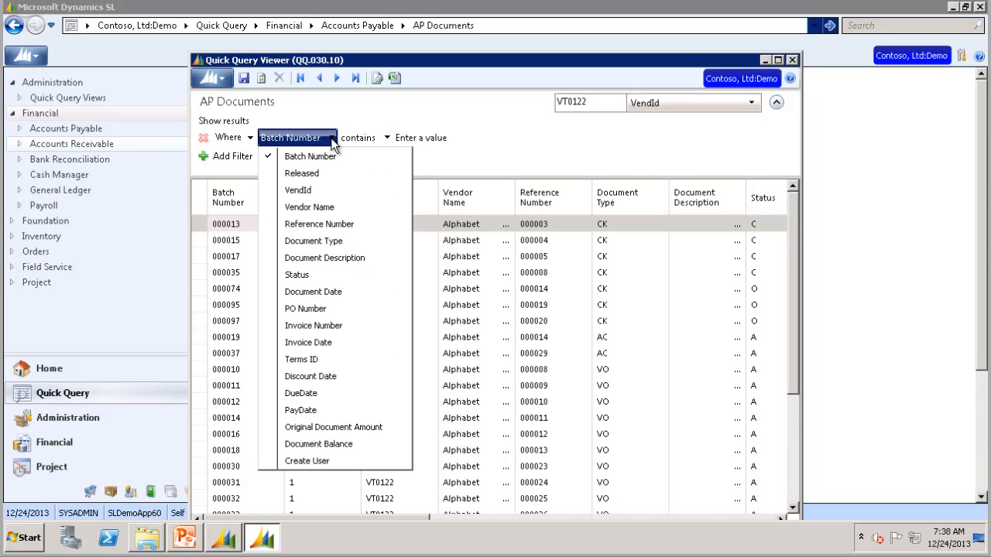
left_click(323, 241)
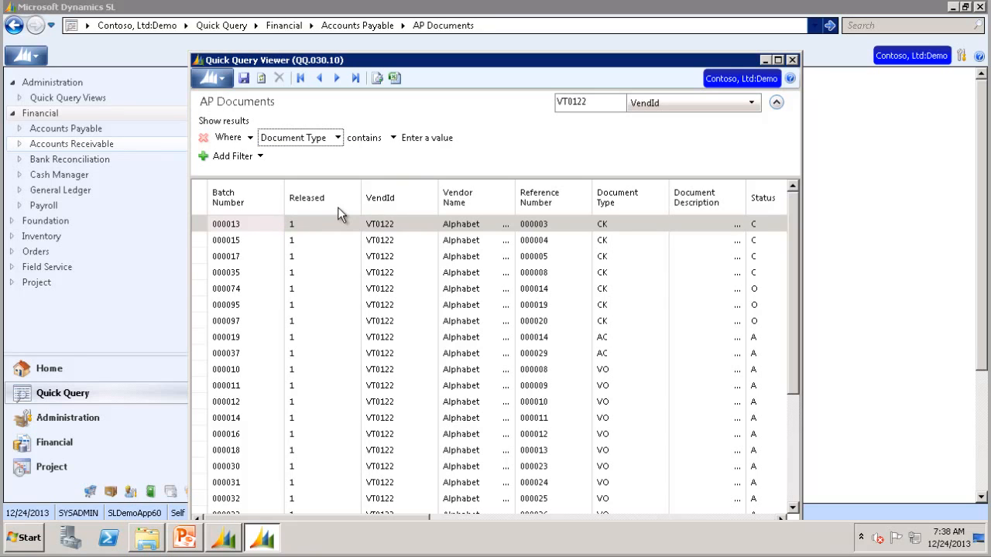
left_click(393, 138)
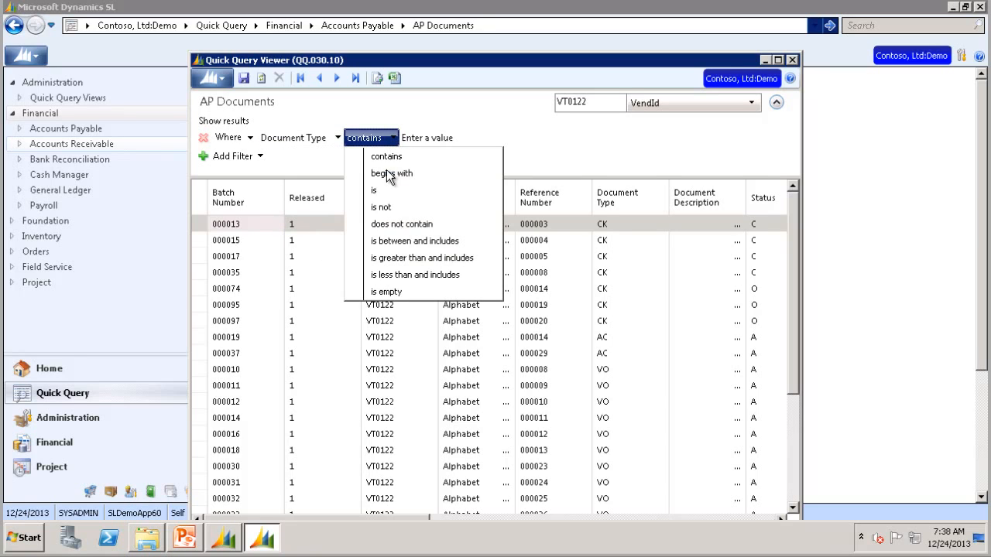
left_click(377, 191)
left_click(417, 135)
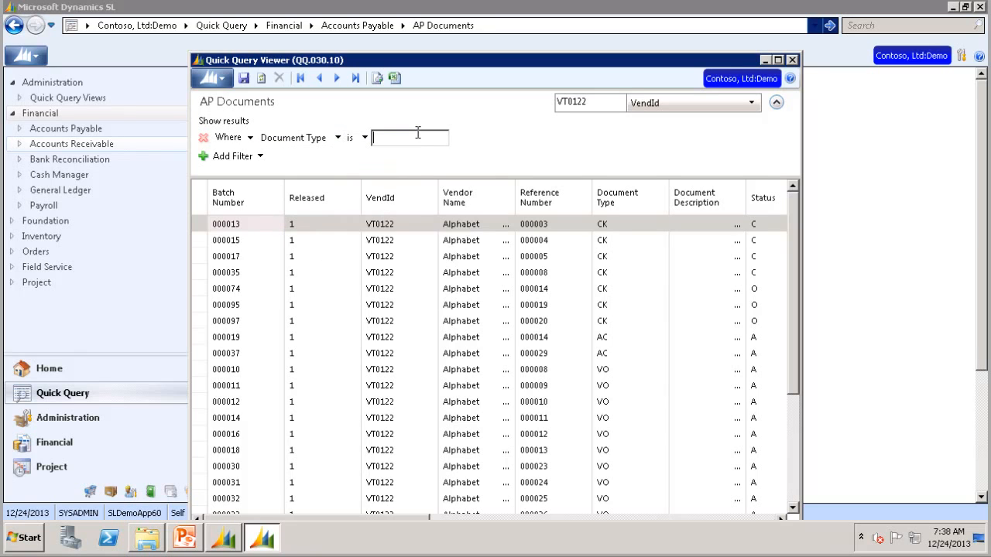
type("CK")
key("Tab")
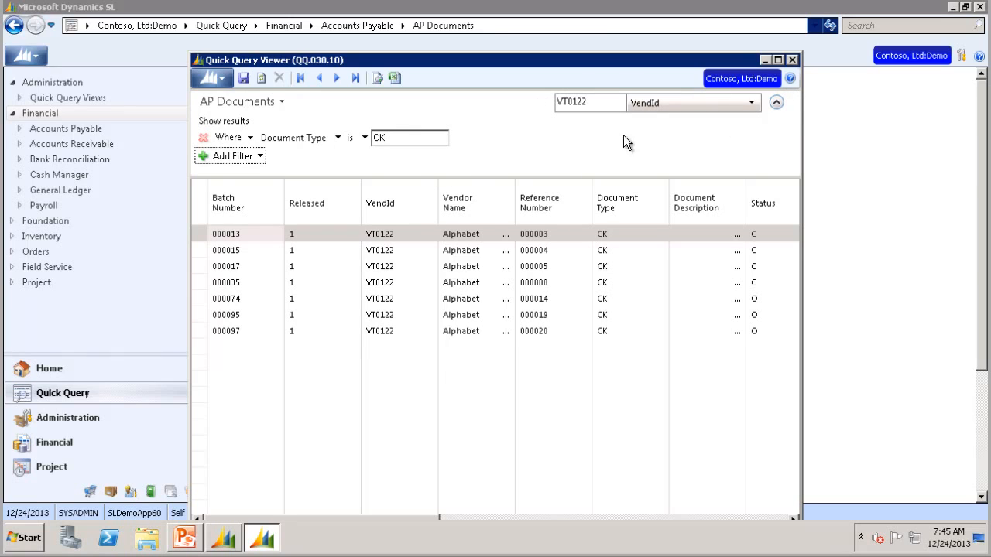
Save the filtered query as view 'Test' with description 'Test', shared with All Users
left_click(243, 78)
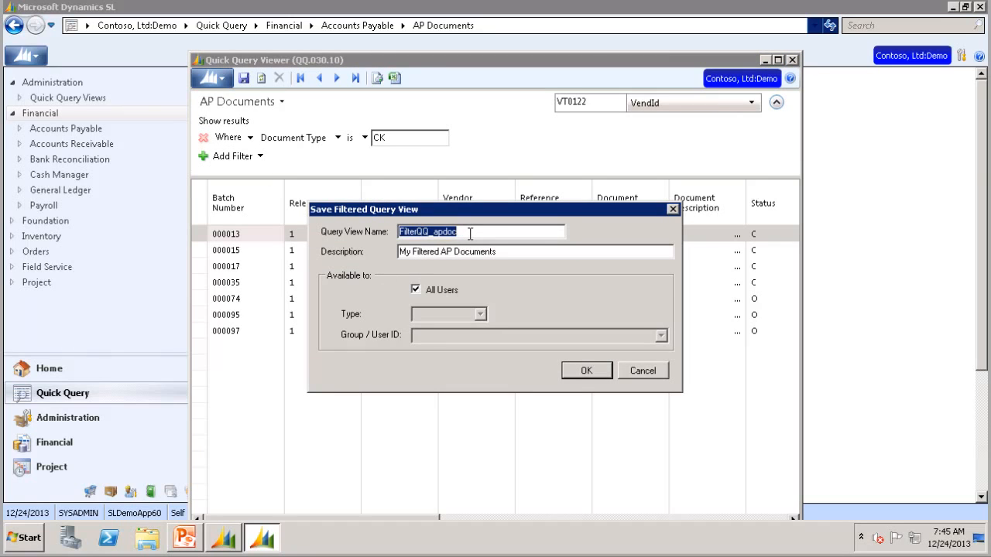
type("Test")
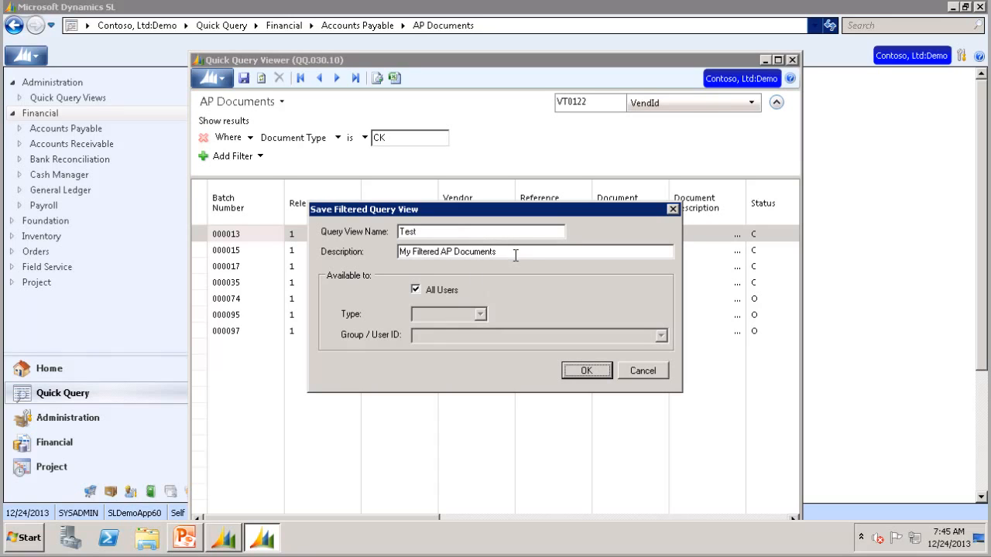
left_click_drag(515, 255, 338, 257)
type("Test")
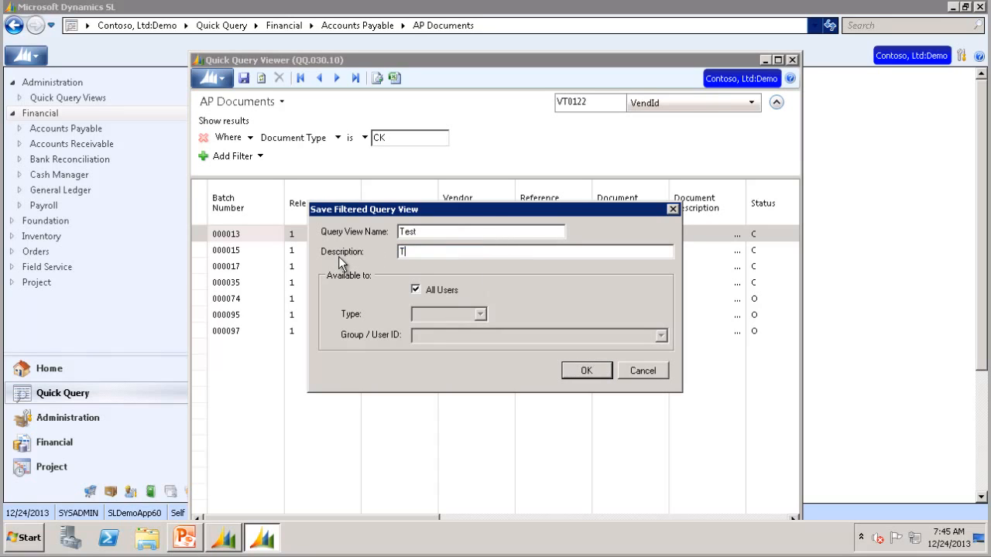
left_click(416, 290)
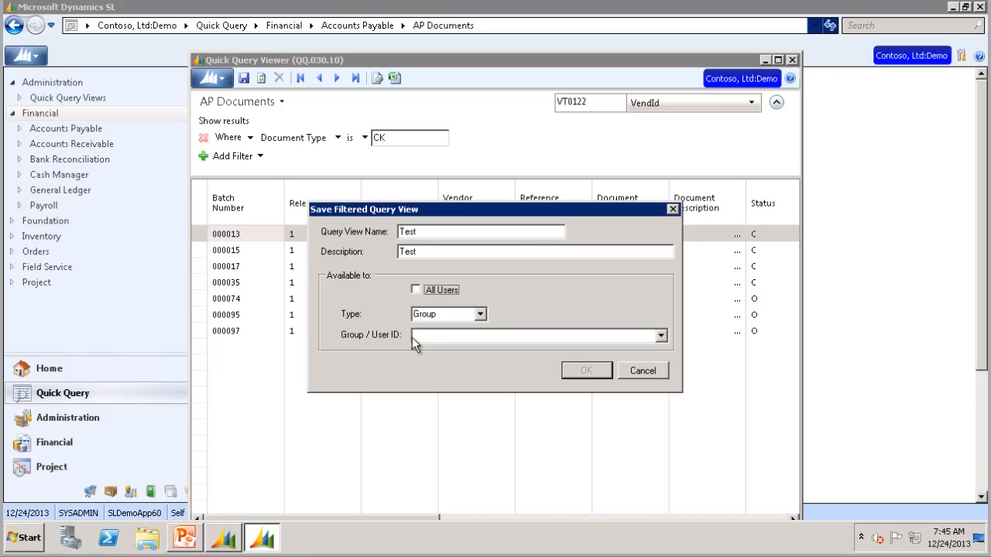
left_click(480, 314)
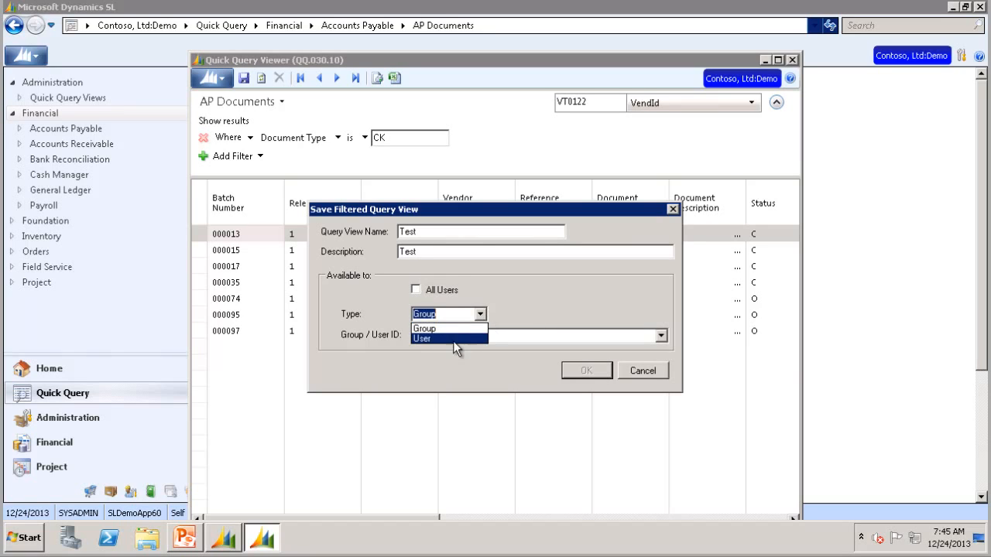
left_click(480, 314)
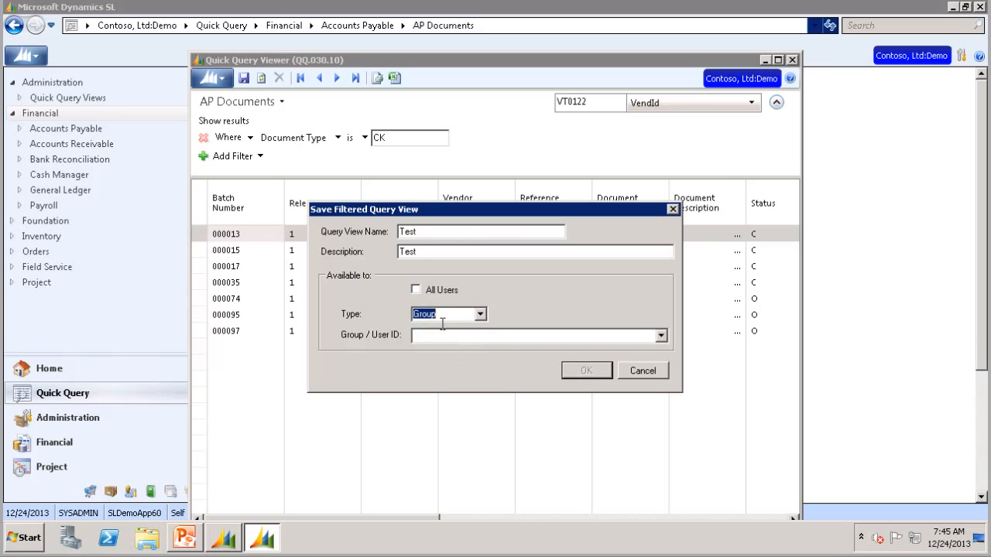
left_click(416, 289)
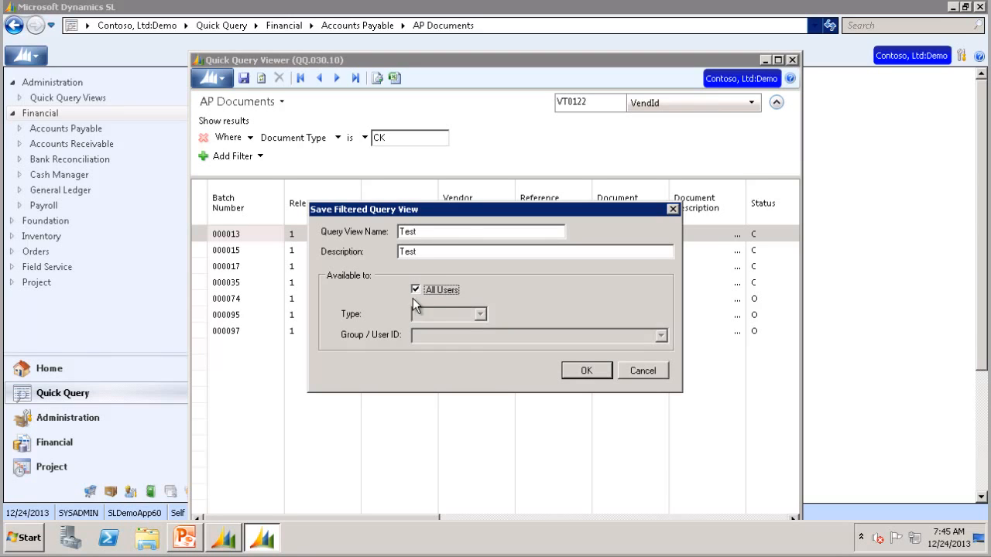
left_click(590, 370)
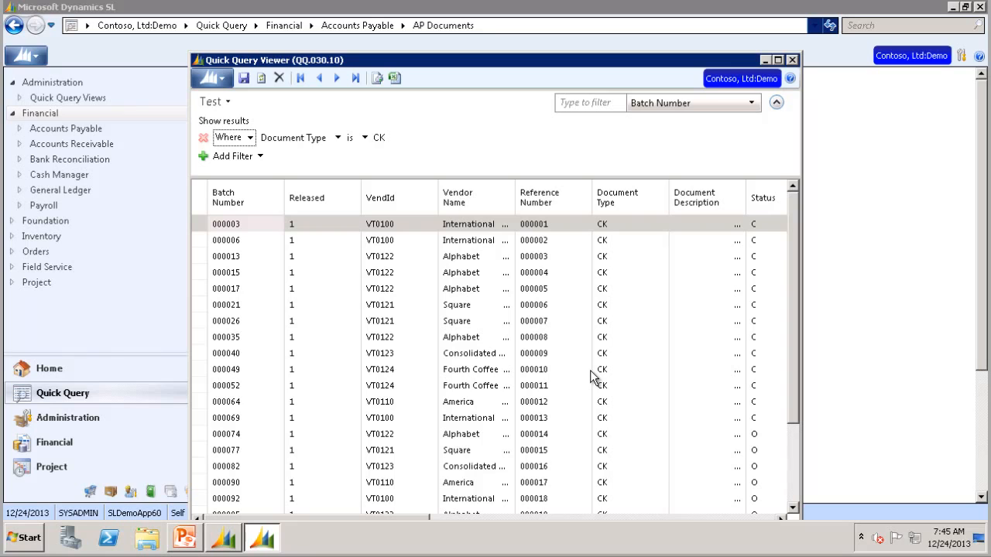
Close the query viewer and Dynamics SL, relaunch it and log back in with the password
left_click(791, 60)
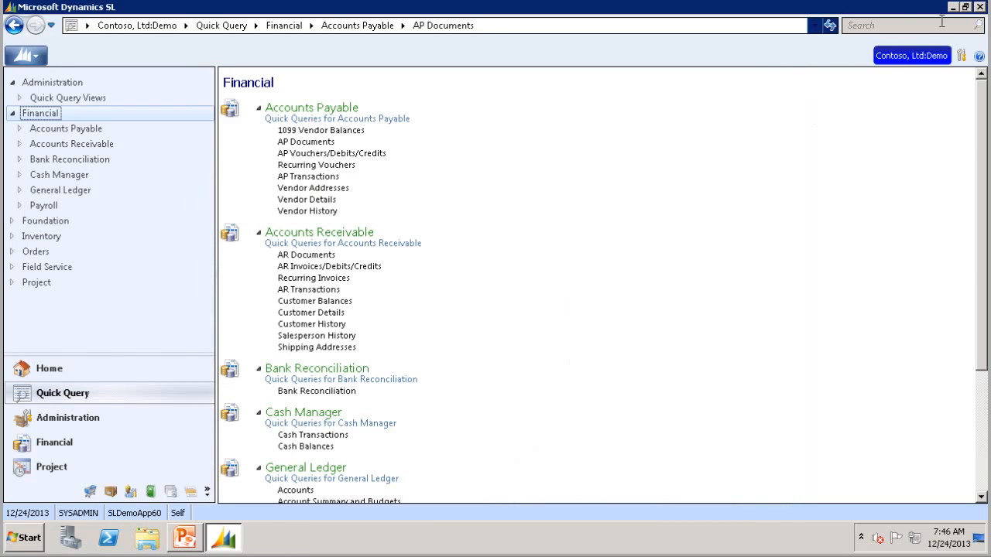
left_click(980, 6)
left_click(26, 540)
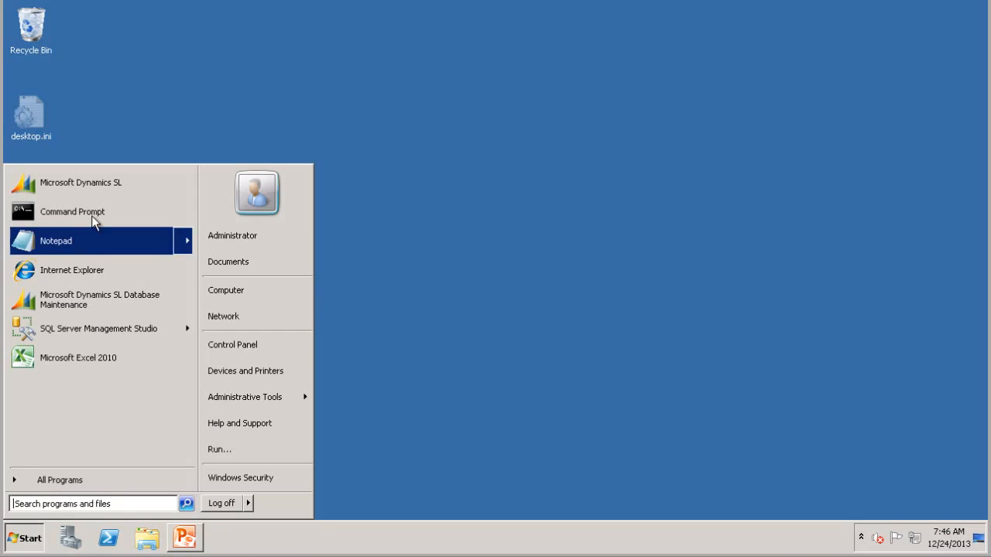
left_click(80, 184)
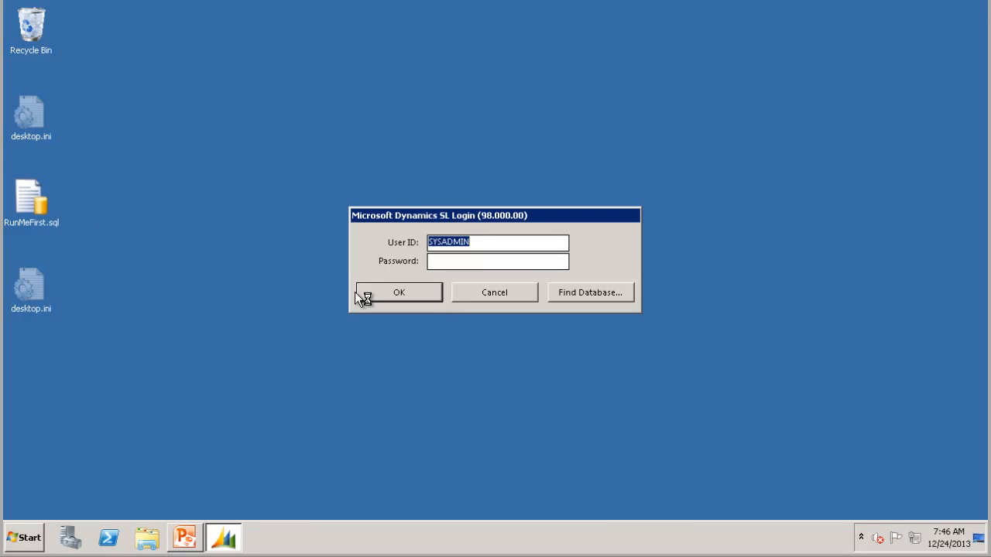
key("Tab")
type("********")
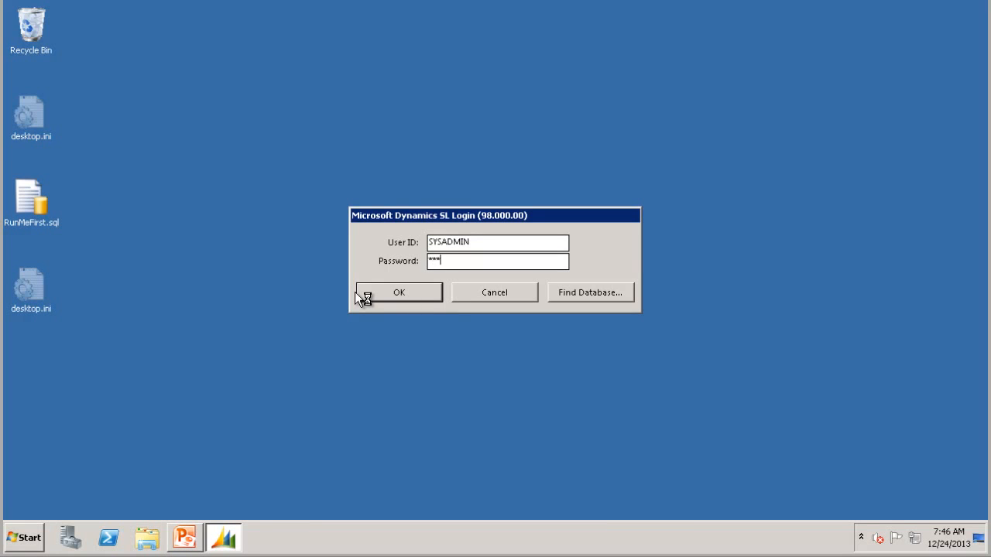
key("Return")
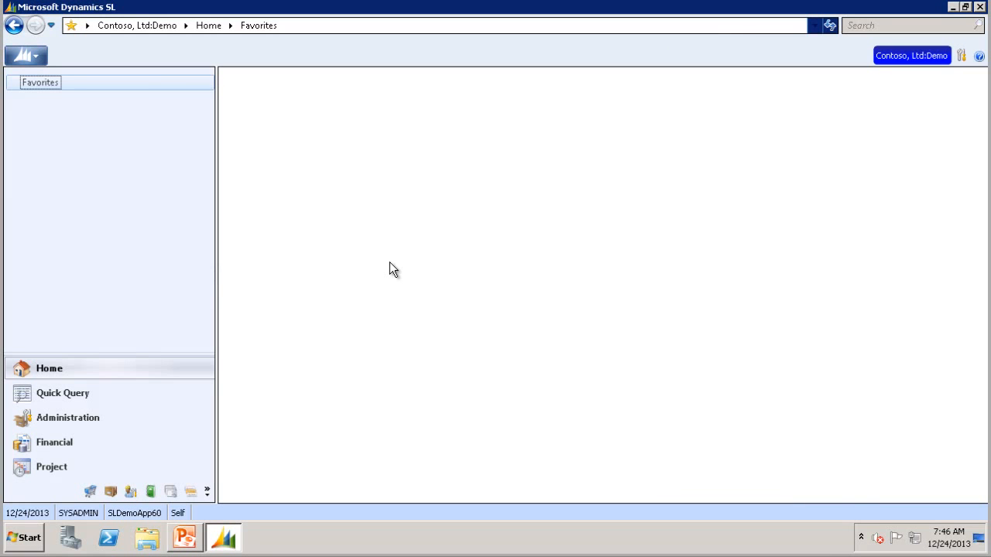
Reopen the Test view under Financial > AP Documents and verify its Document Type CK filter
left_click(48, 395)
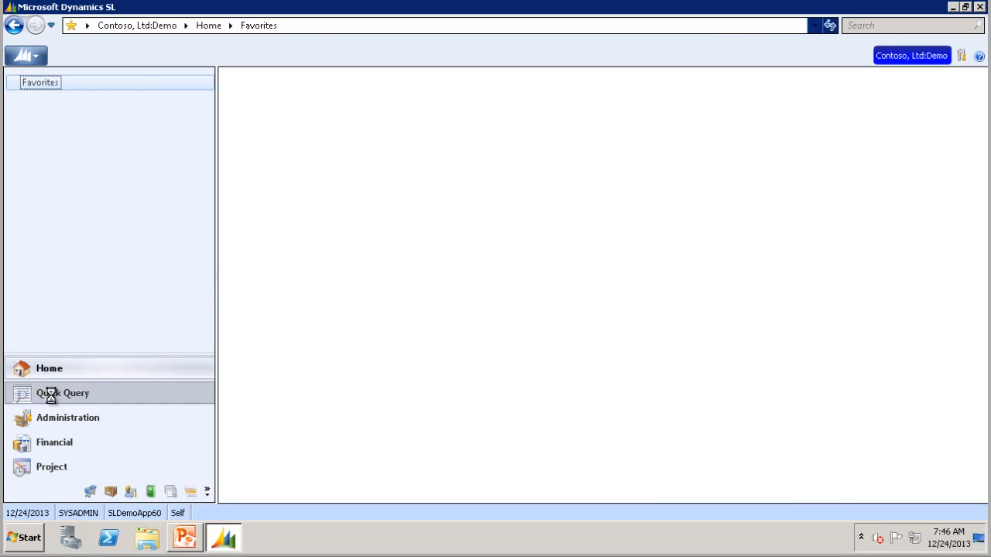
left_click(44, 114)
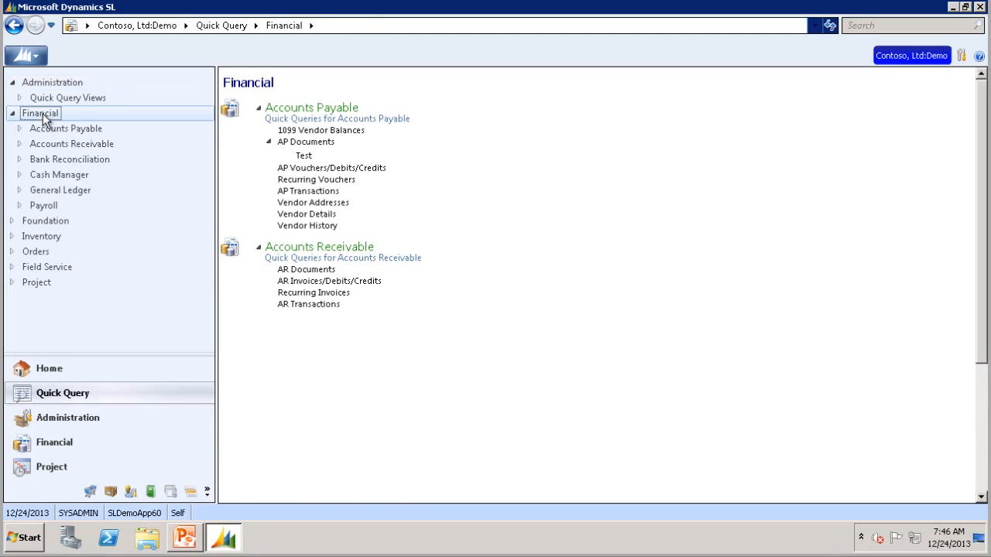
left_click(304, 156)
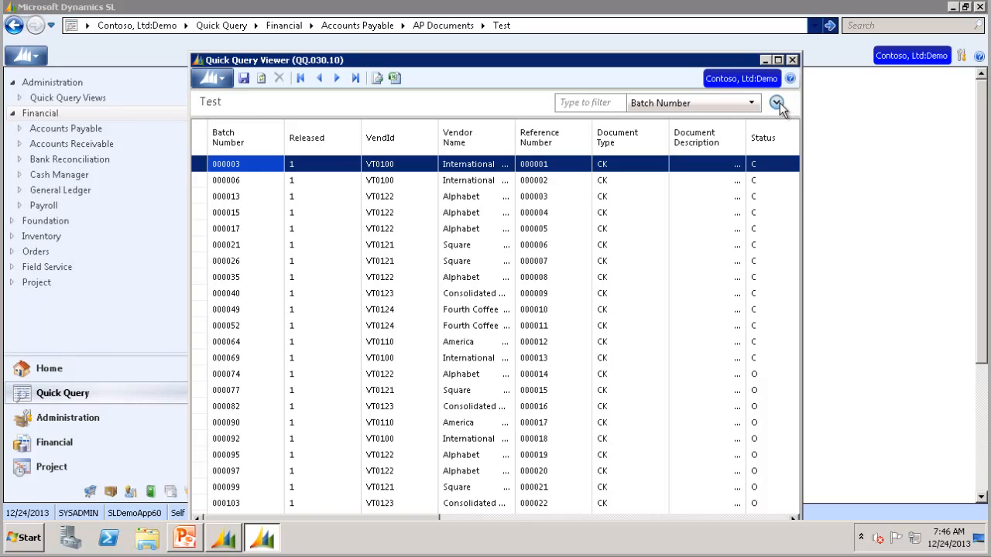
left_click(777, 103)
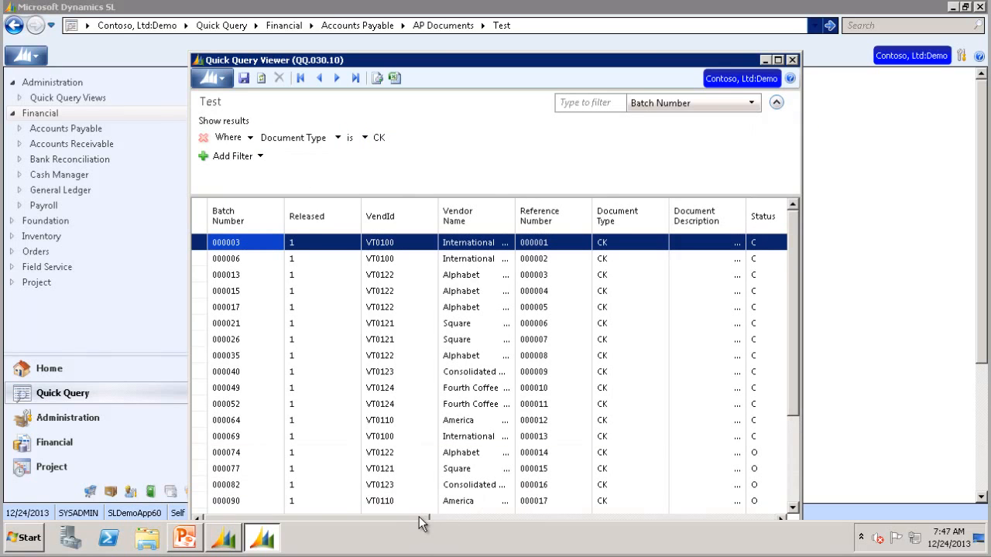
left_click_drag(507, 516, 771, 510)
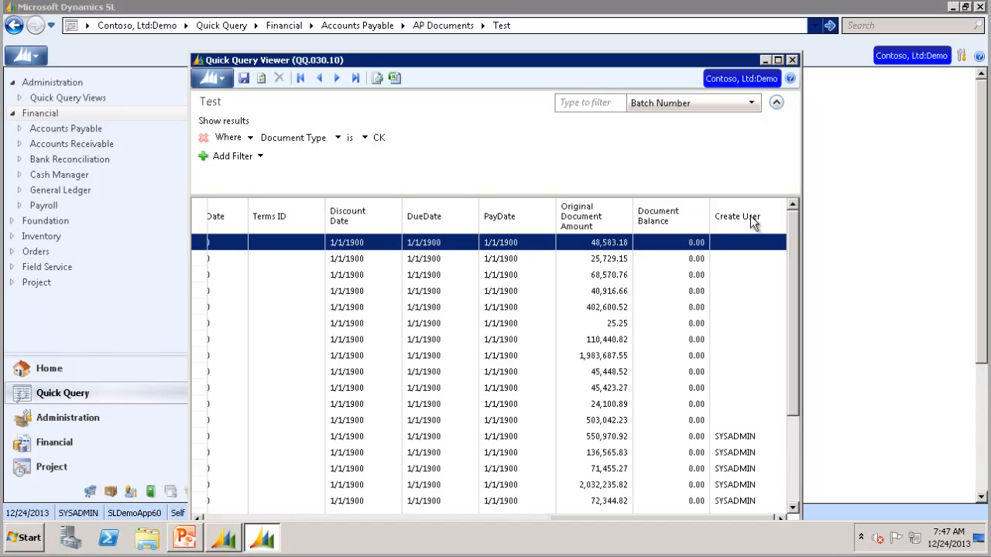
Open AP Documents, switch to the Test view, and delete it, confirming with Yes
left_click(791, 60)
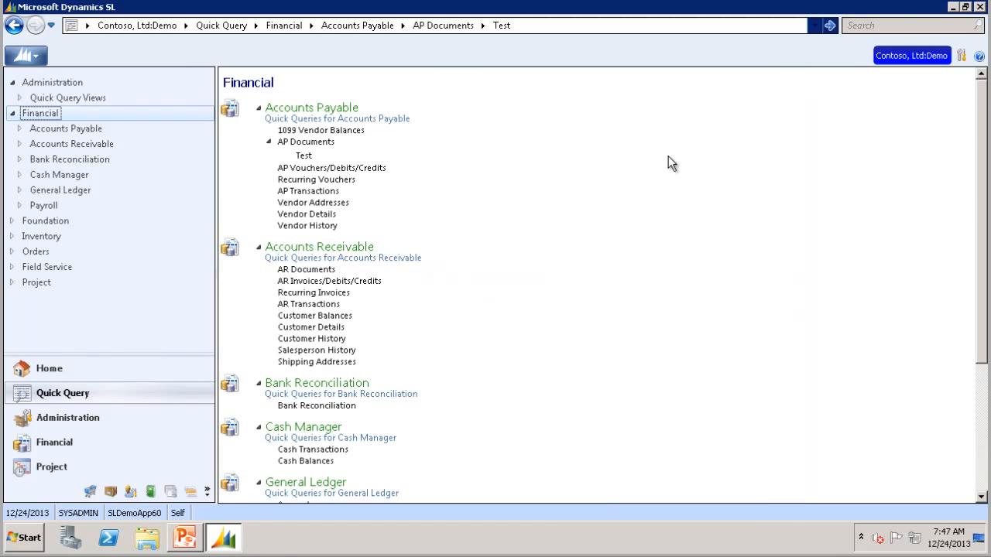
left_click(295, 143)
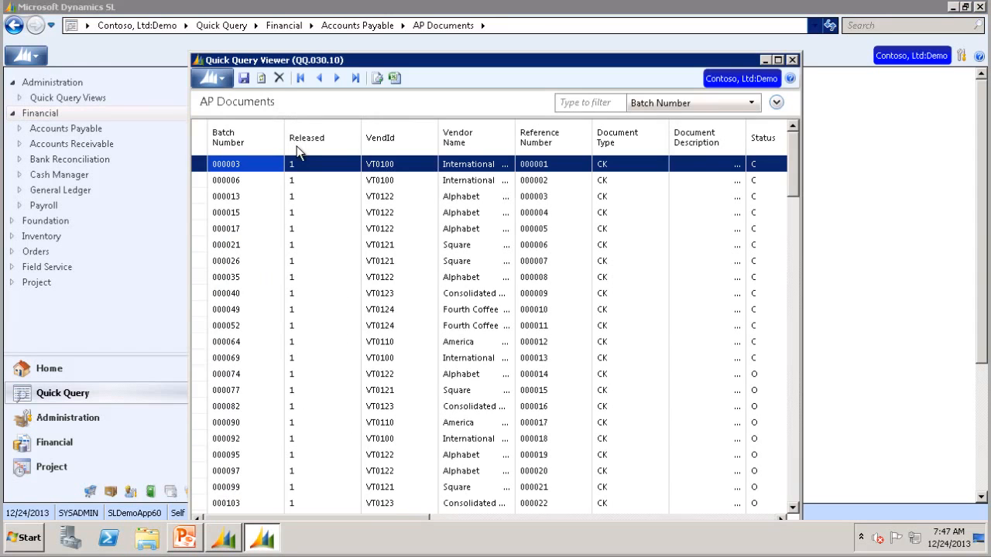
left_click(226, 102)
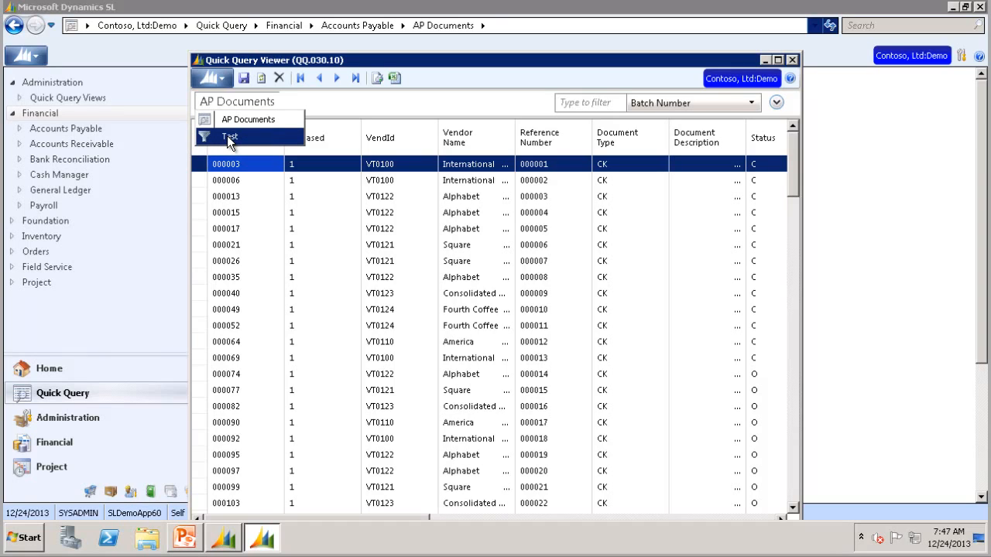
left_click(229, 137)
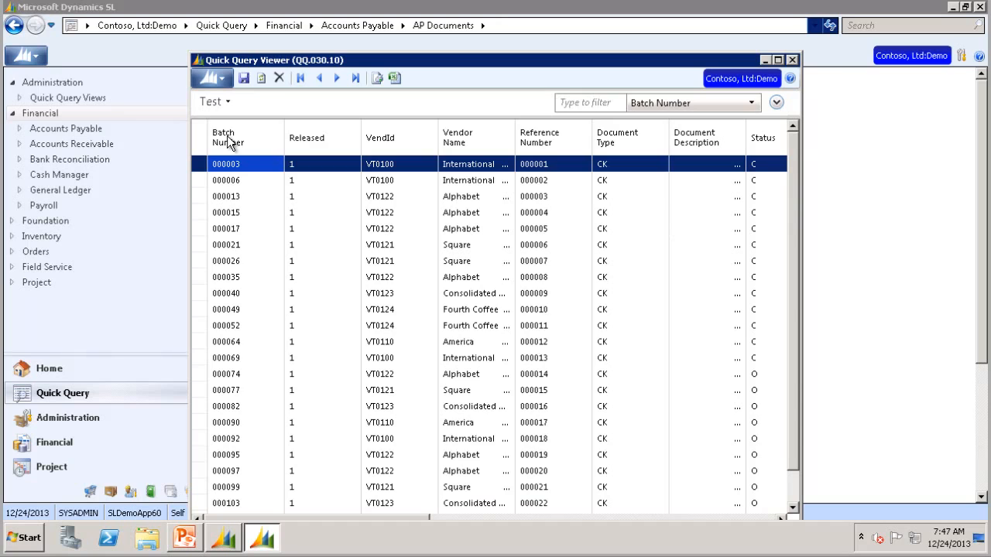
left_click(279, 79)
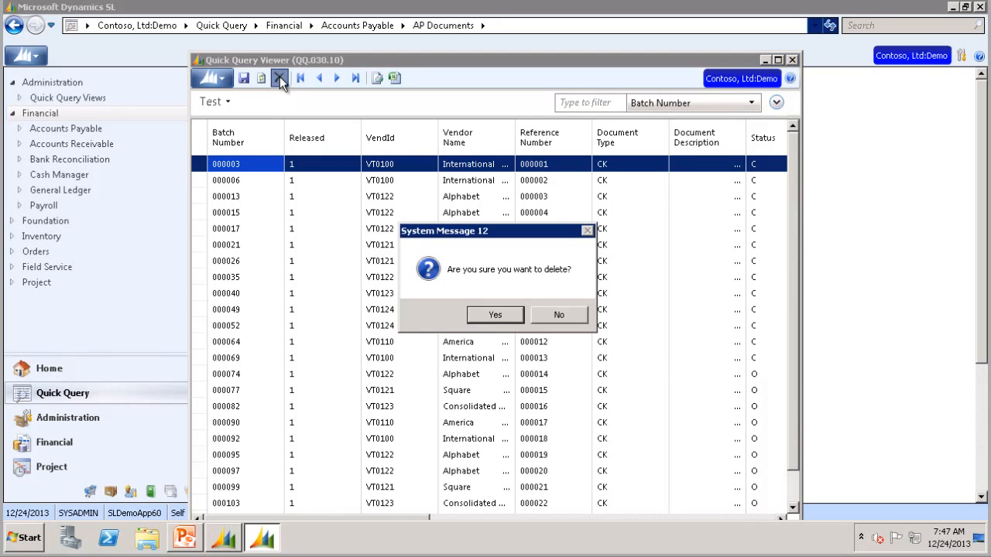
left_click(493, 314)
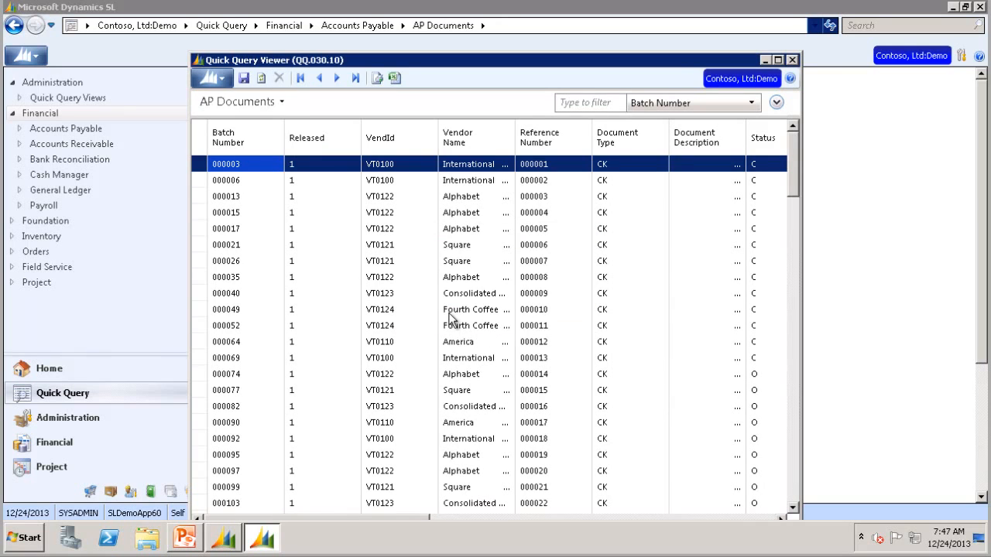
Restart Dynamics SL, log back in, and expand Financial quick queries to confirm Test is gone
left_click(793, 60)
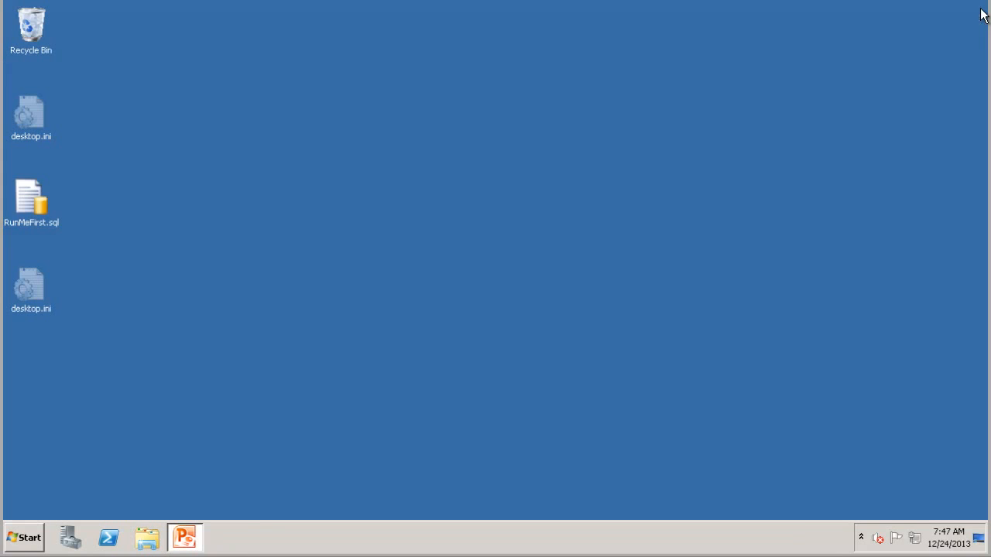
left_click(979, 7)
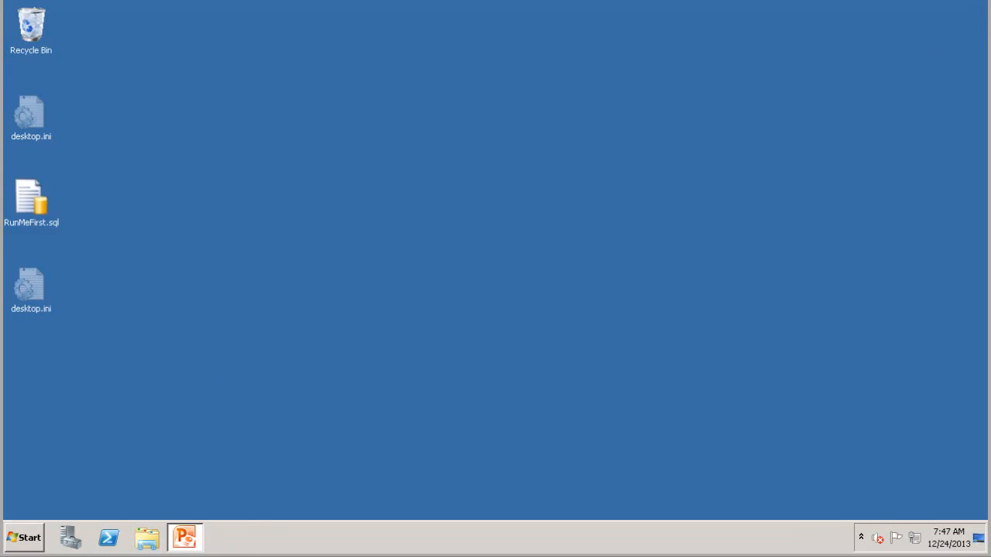
left_click(22, 537)
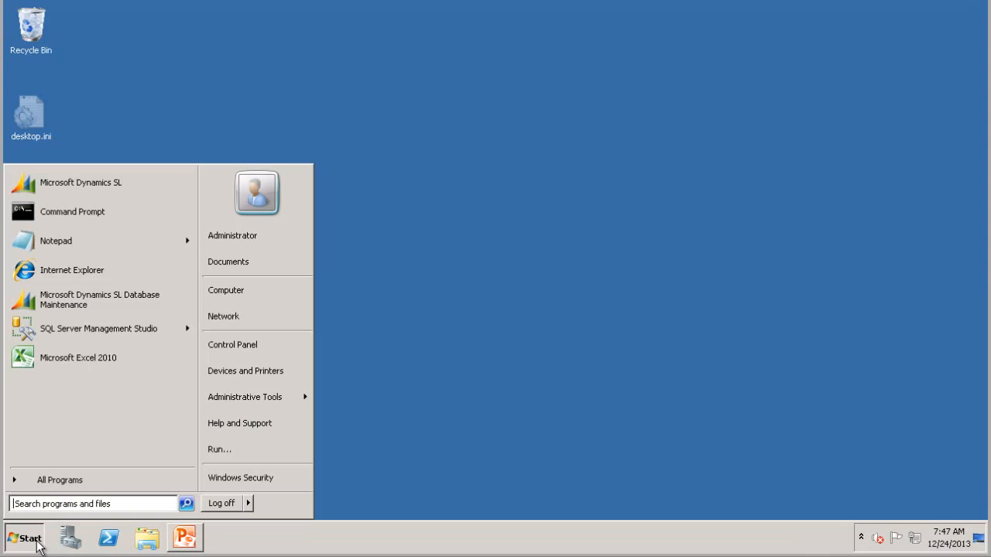
left_click(66, 185)
left_click(451, 260)
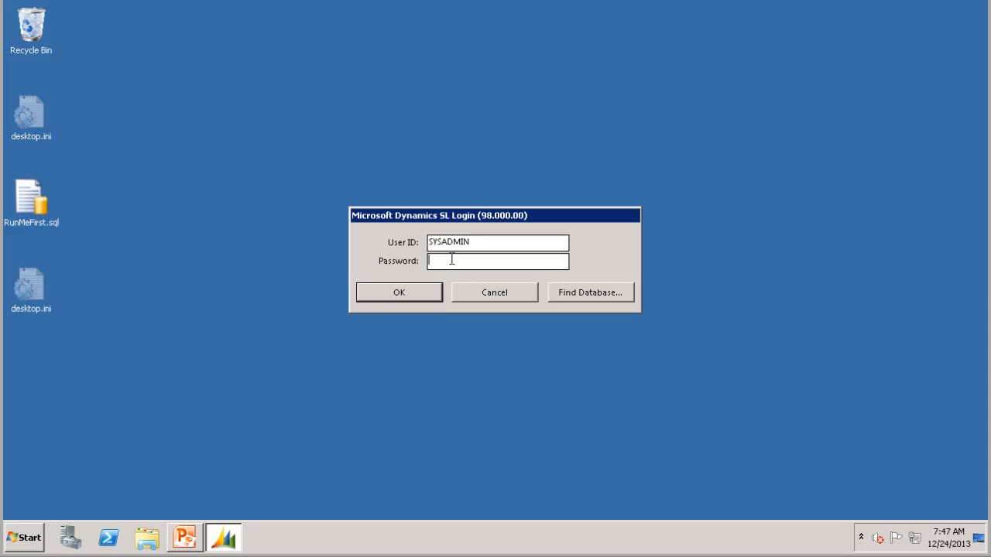
type("*********")
key("Return")
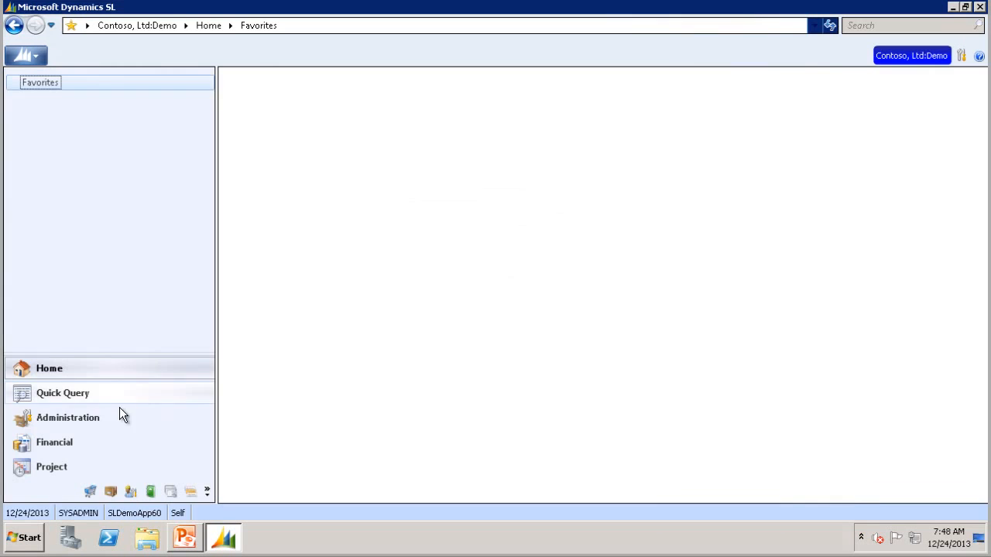
left_click(75, 399)
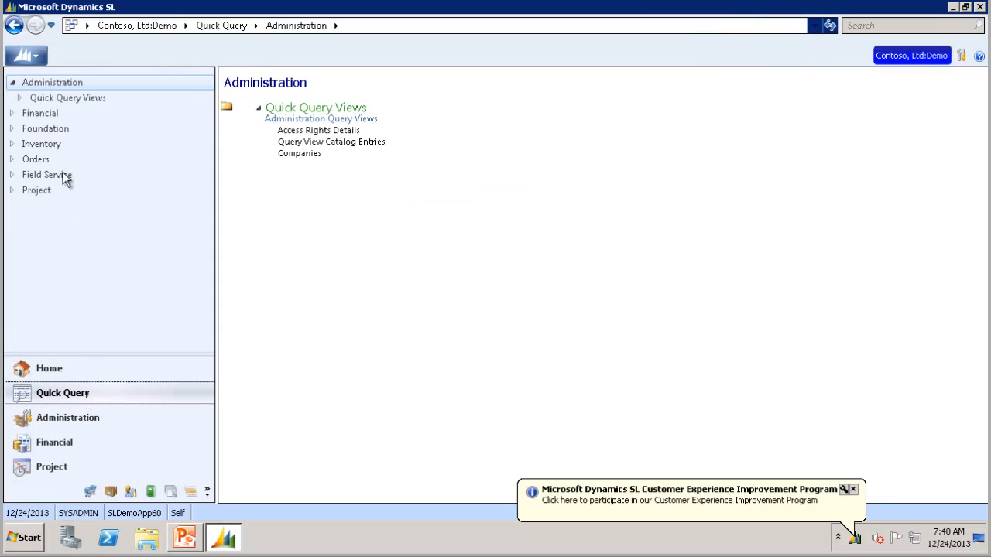
left_click(35, 110)
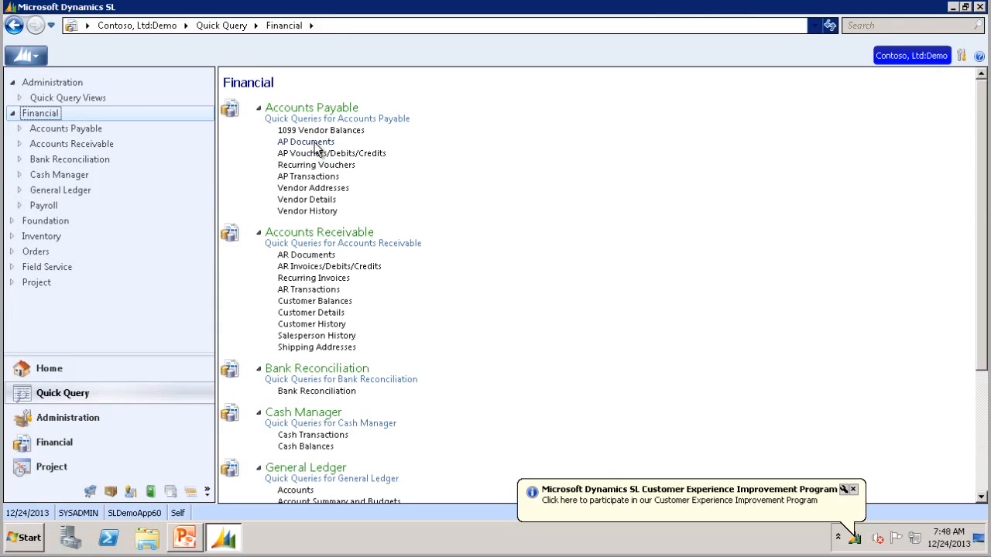